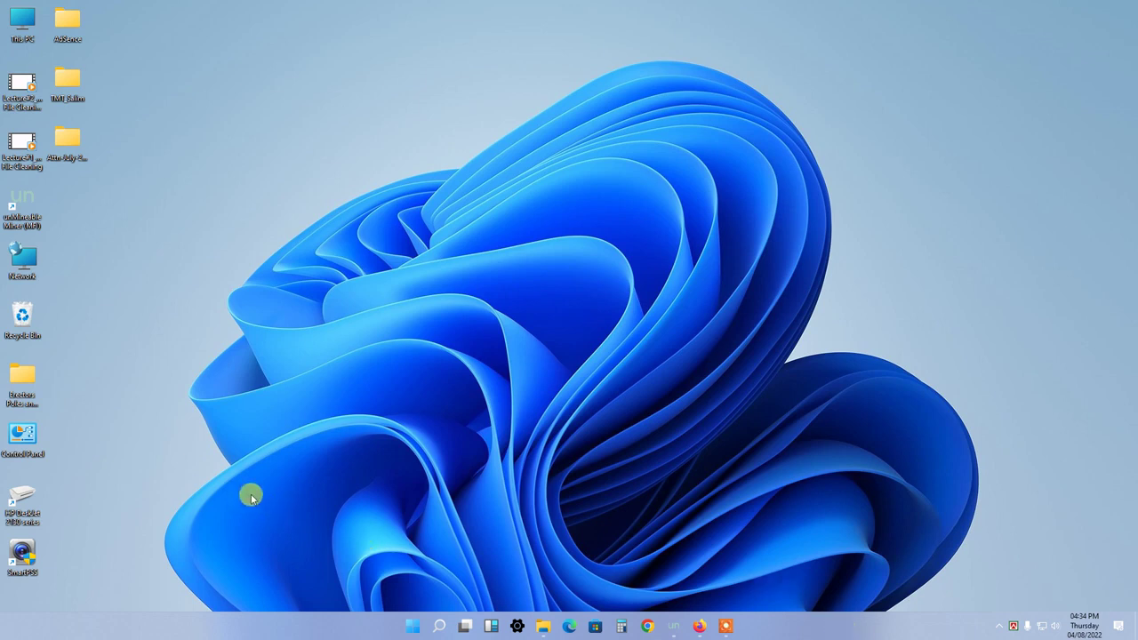
Step: Refresh the desktop and open Control Panel
{"action": "right_click", "coordinate": [182, 107]}
{"action": "left_click", "coordinate": [212, 141]}
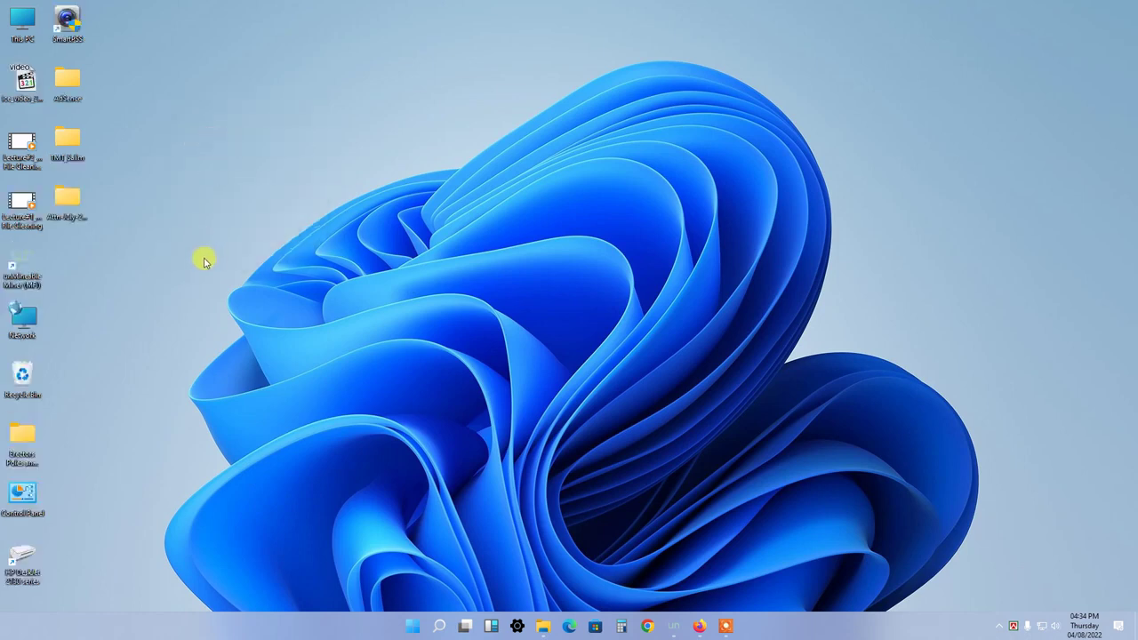
{"action": "double_click", "coordinate": [25, 496]}
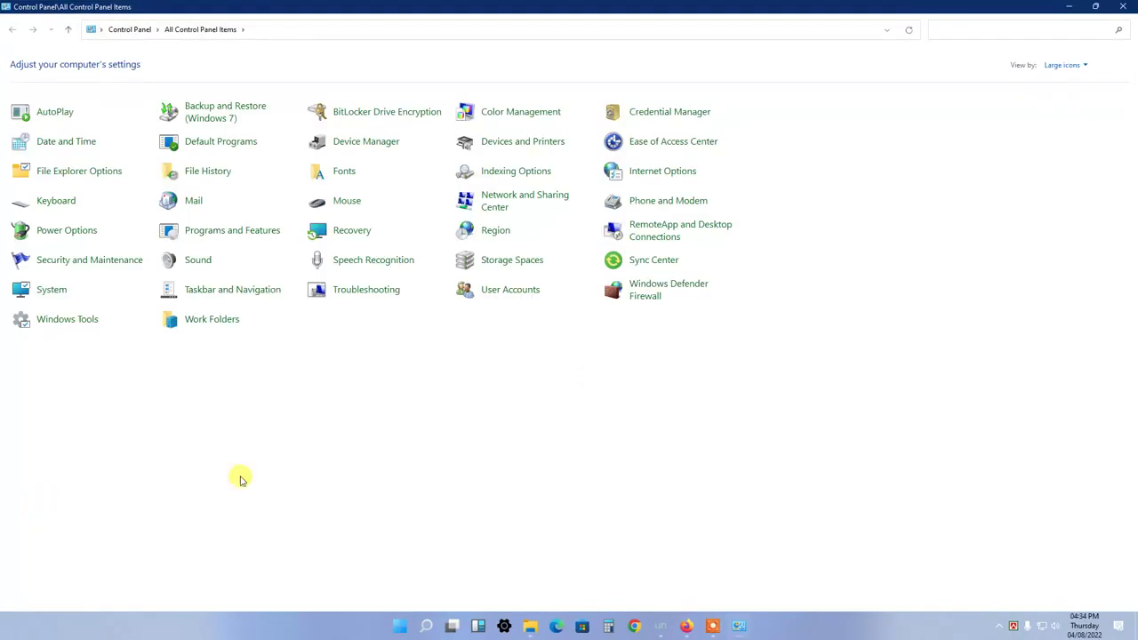
Step: Try the Small icons and Category views of the Control Panel items, and return to Large icons
{"action": "left_click", "coordinate": [1058, 65]}
{"action": "left_click", "coordinate": [1061, 110]}
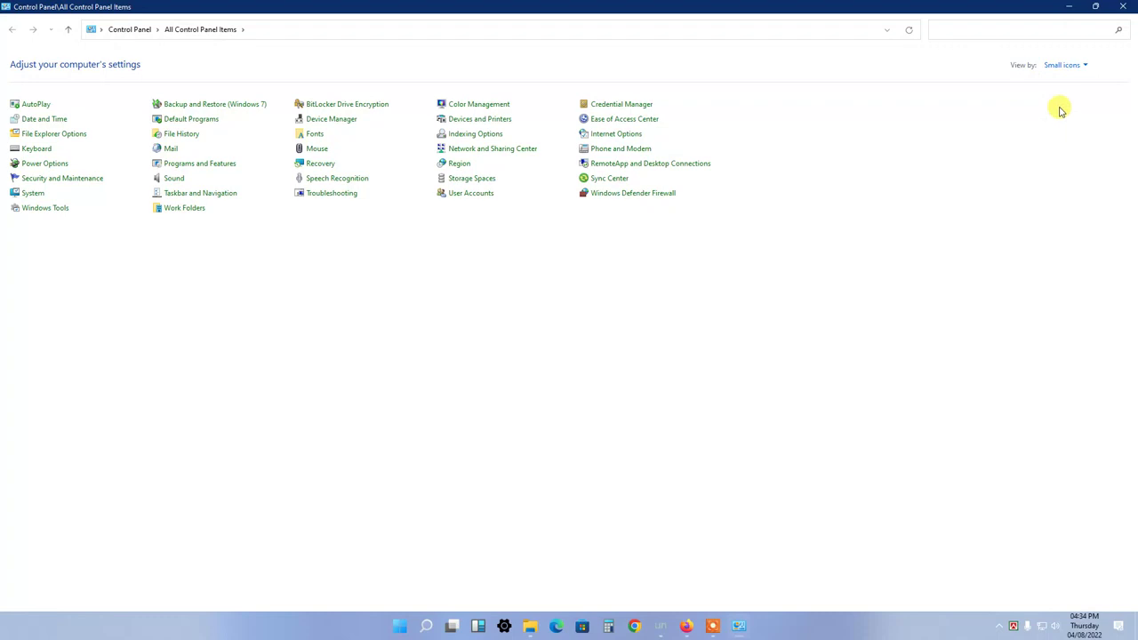
{"action": "left_click", "coordinate": [1054, 66]}
{"action": "left_click", "coordinate": [1054, 82]}
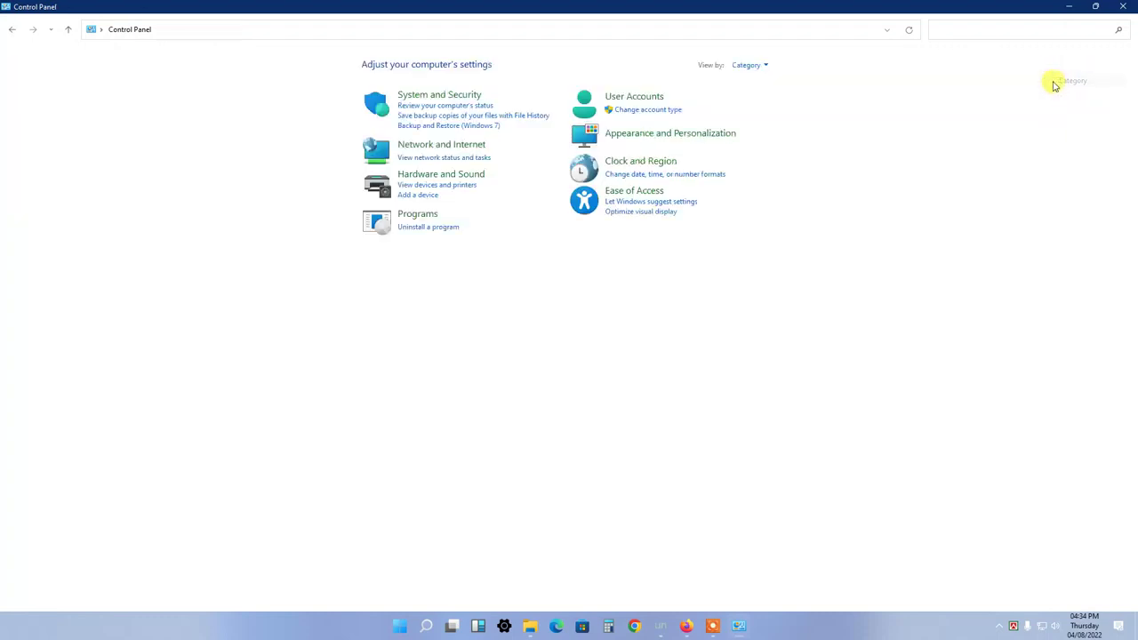
{"action": "left_click", "coordinate": [760, 68]}
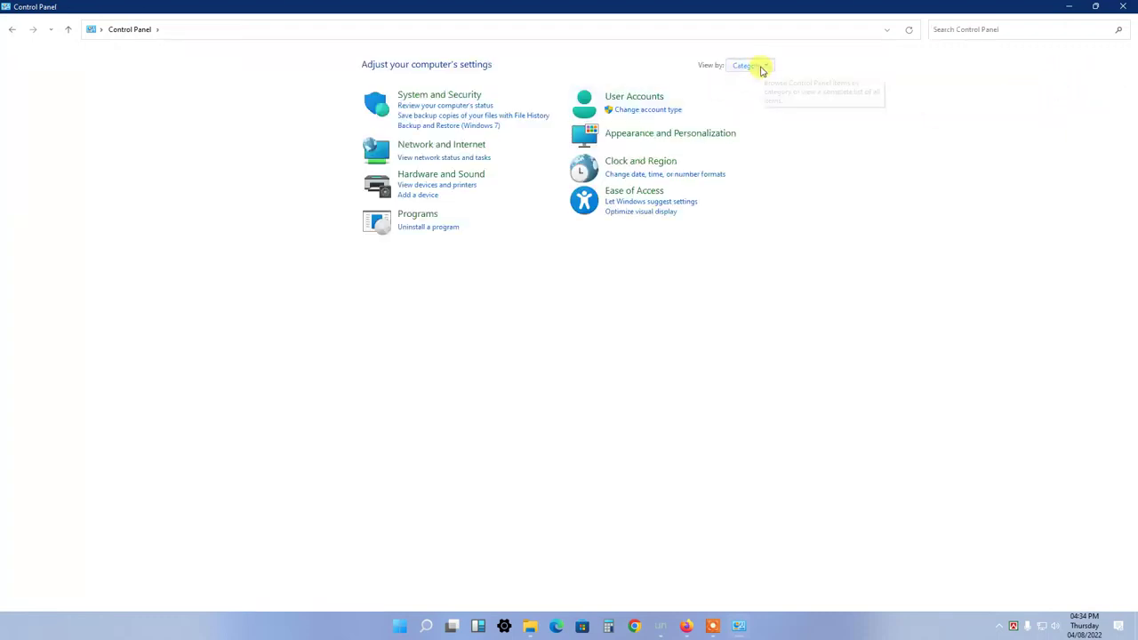
{"action": "left_click", "coordinate": [762, 97]}
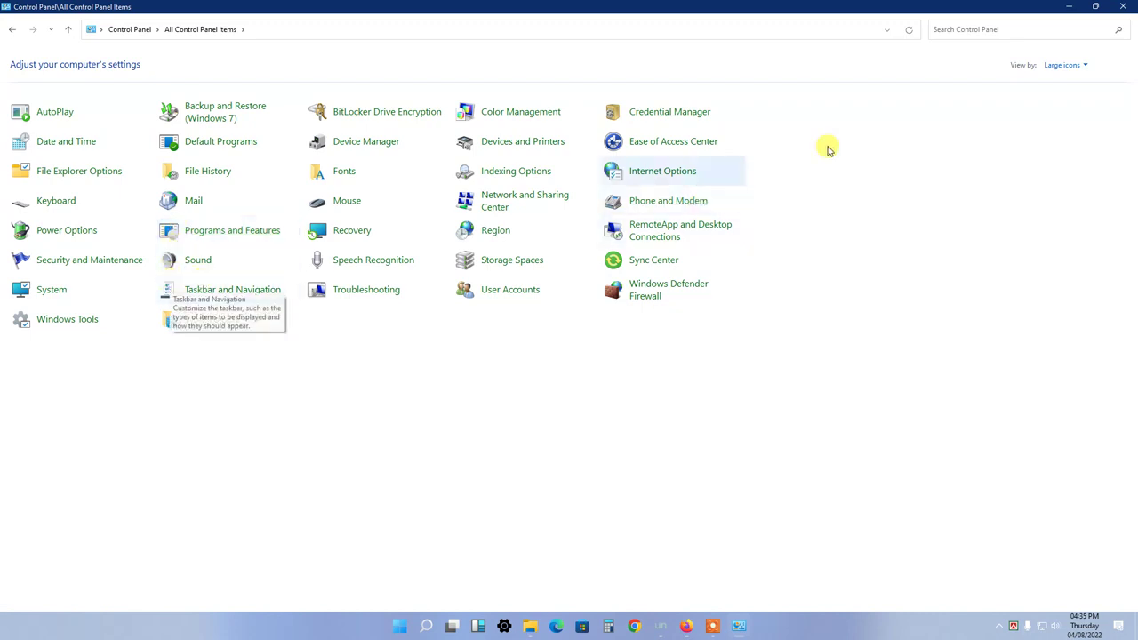
Step: Minimize Control Panel and open the Optimize Drives tool from the properties of the WINDOWS 11 (C:) drive
{"action": "left_click", "coordinate": [1068, 7]}
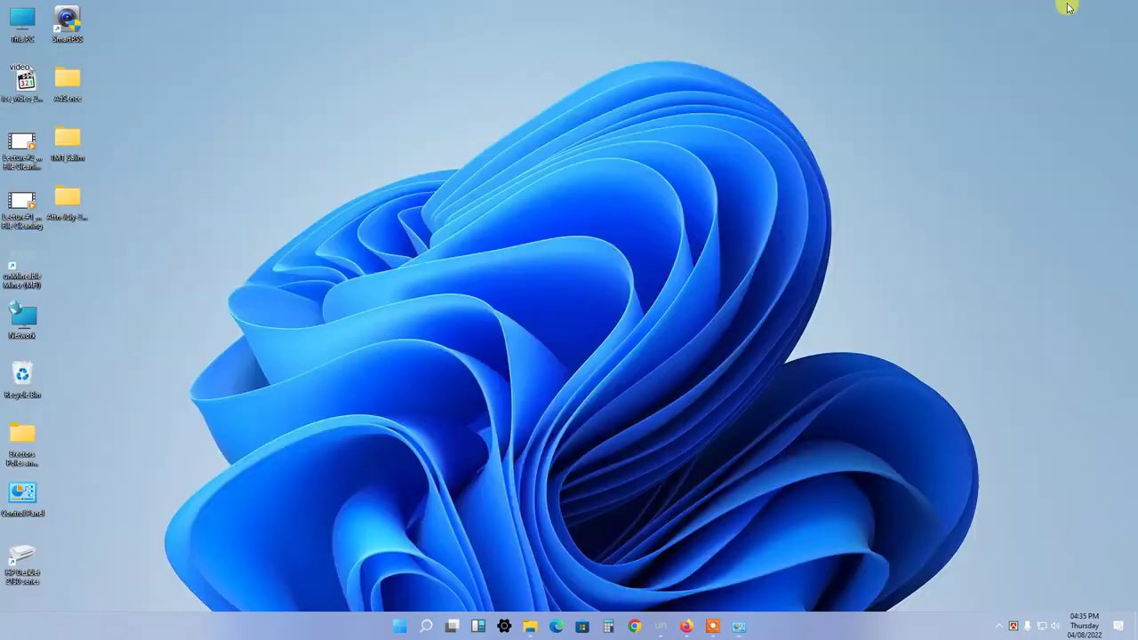
{"action": "double_click", "coordinate": [21, 32]}
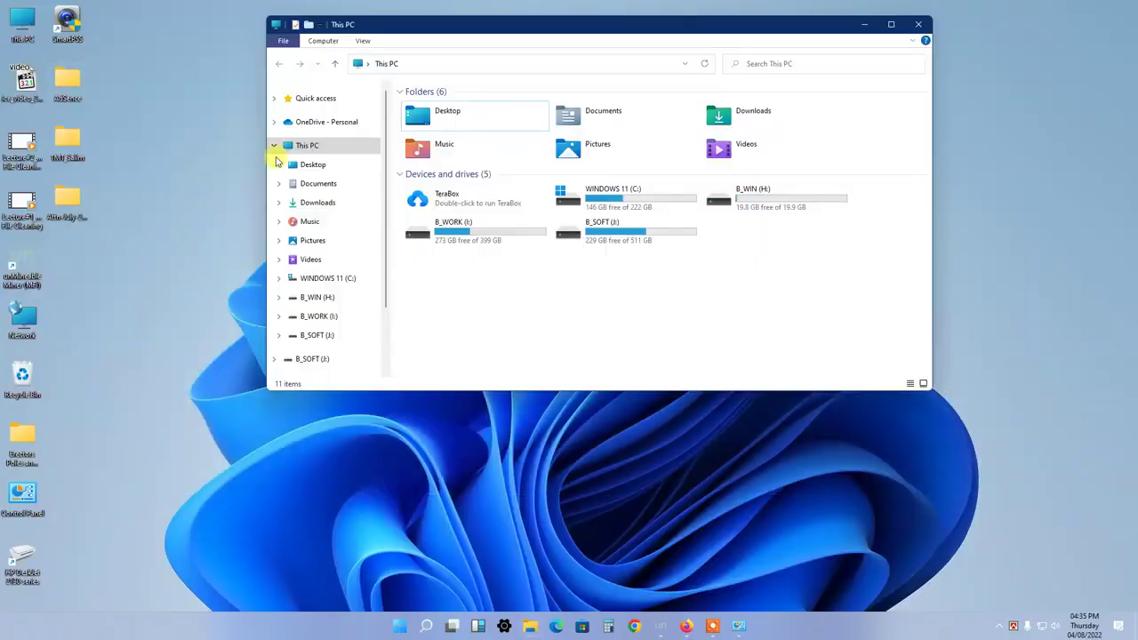
{"action": "left_click", "coordinate": [606, 207]}
{"action": "right_click", "coordinate": [606, 207]}
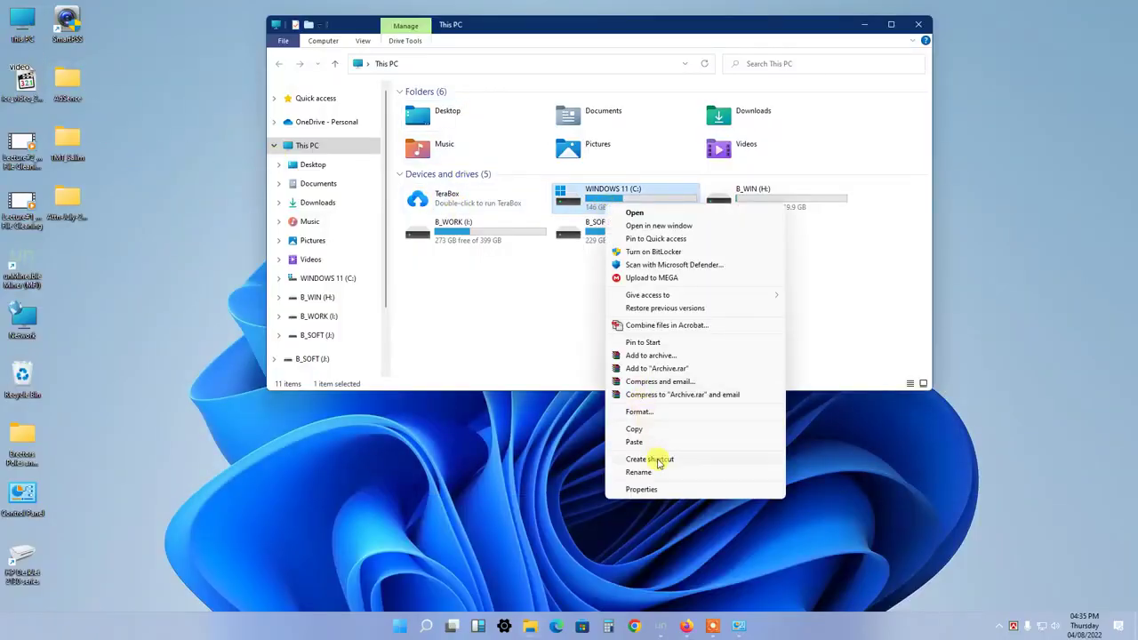
{"action": "left_click", "coordinate": [662, 490]}
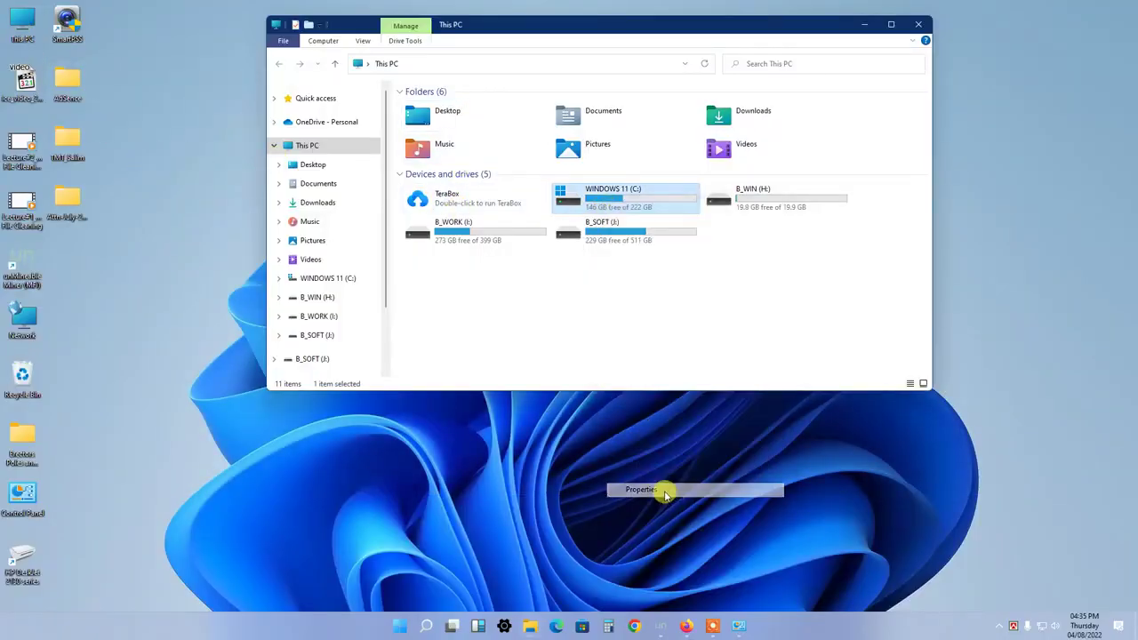
{"action": "left_click", "coordinate": [687, 242]}
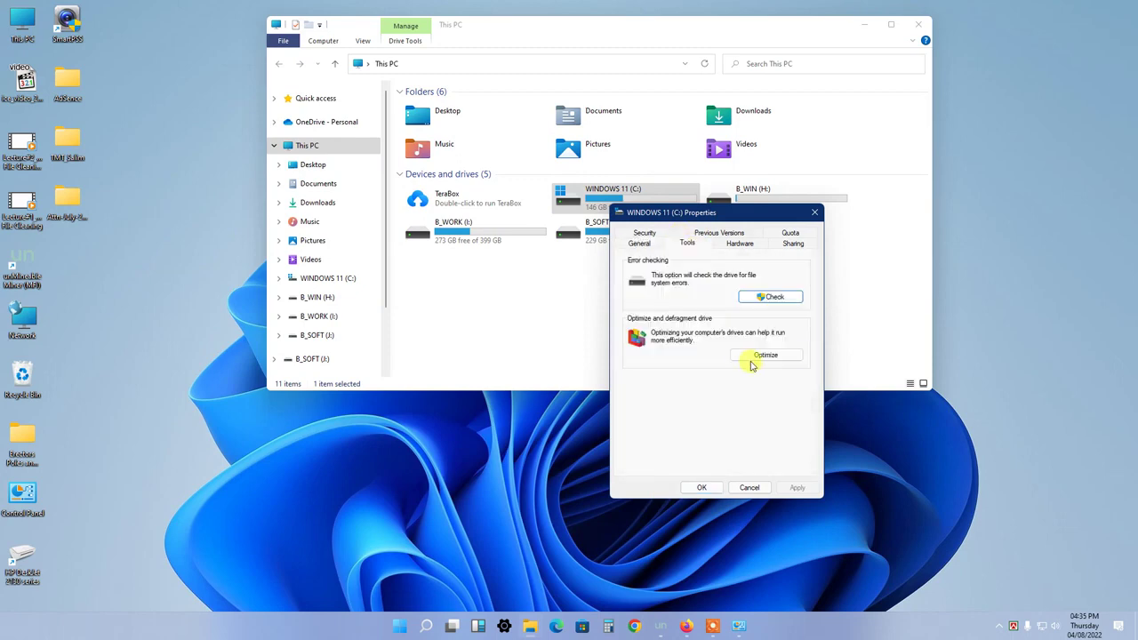
{"action": "left_click", "coordinate": [751, 356]}
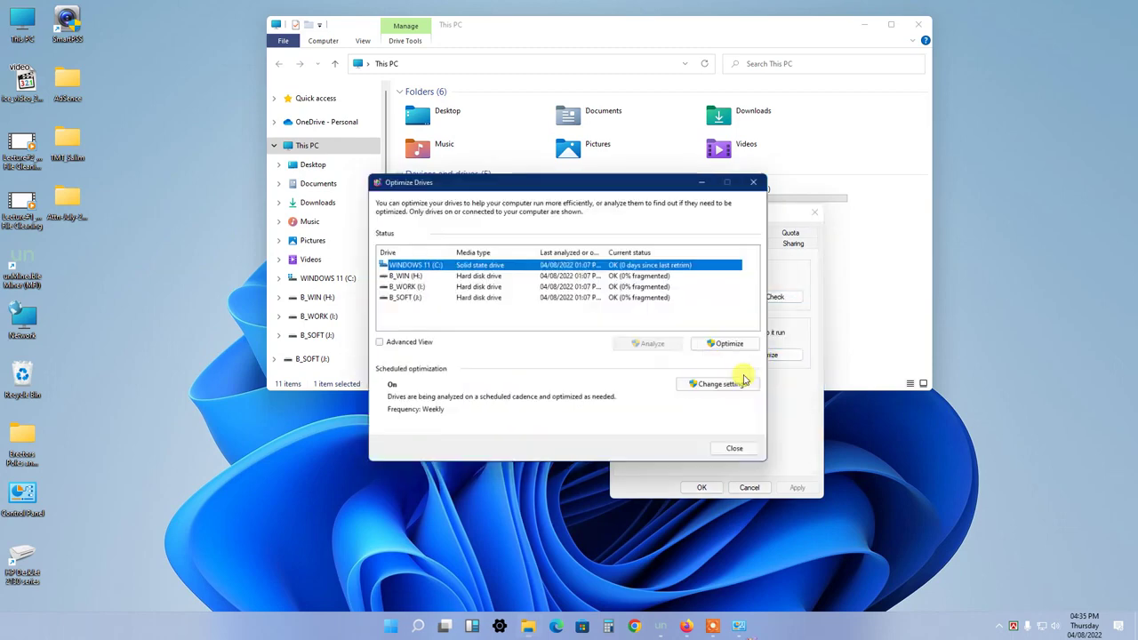
{"action": "left_click_drag", "start_coordinate": [576, 184], "coordinate": [313, 291]}
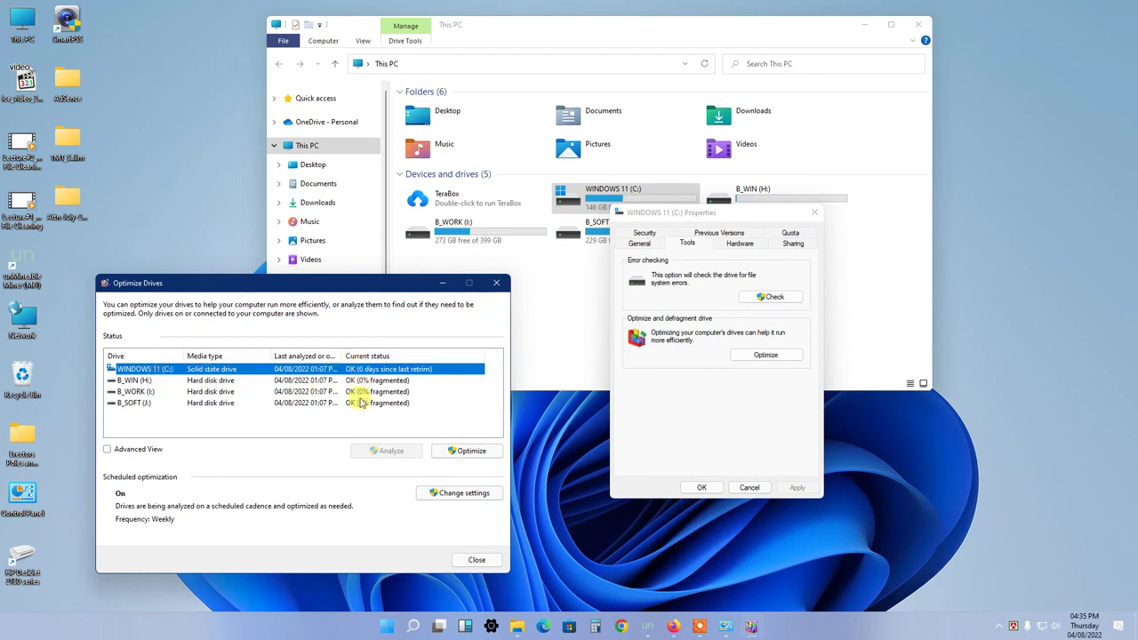
{"action": "left_click", "coordinate": [107, 450]}
{"action": "left_click", "coordinate": [107, 450]}
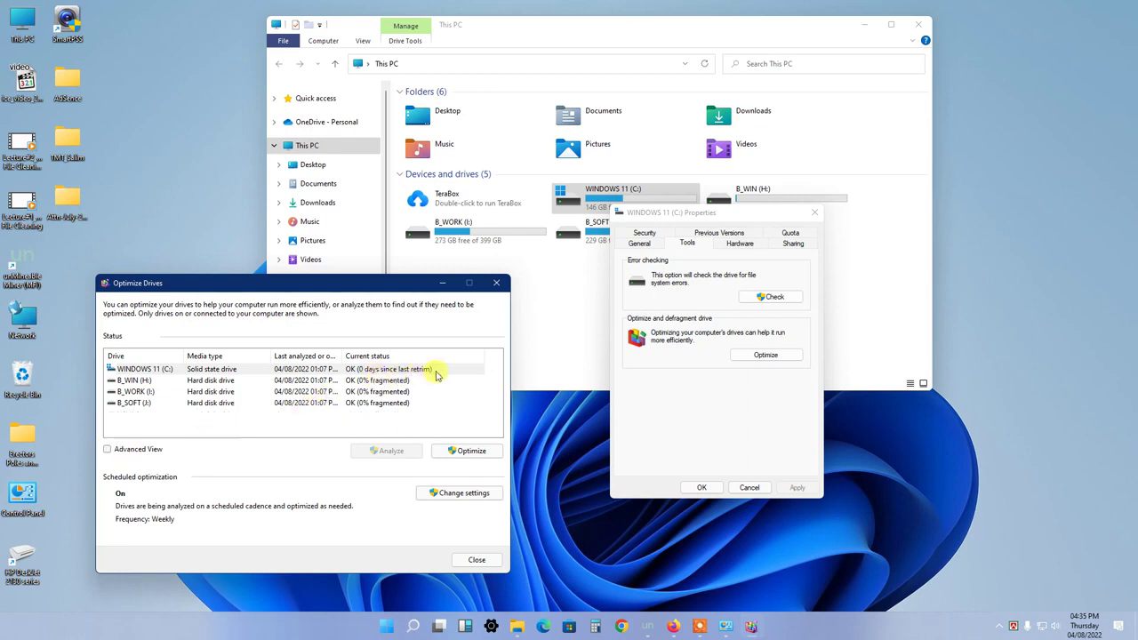
Step: Start optimization of the WINDOWS 11 (C:), B_WIN (H:), B_WORK (I:) and B_SOFT (J:) drives
{"action": "left_click", "coordinate": [701, 627]}
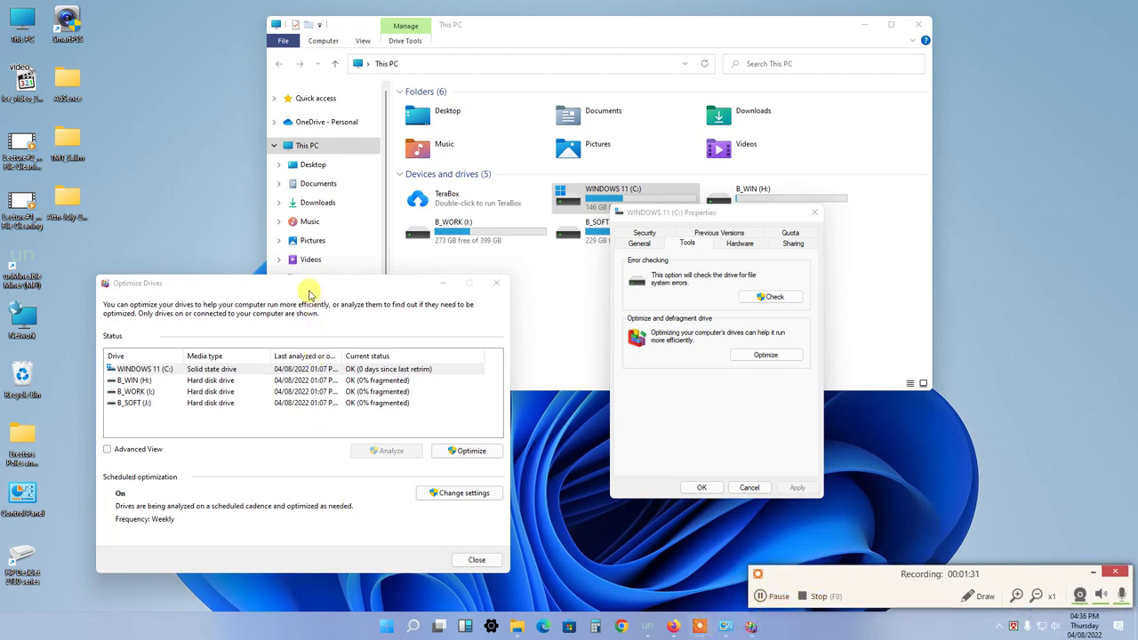
{"action": "left_click_drag", "start_coordinate": [307, 283], "coordinate": [289, 272]}
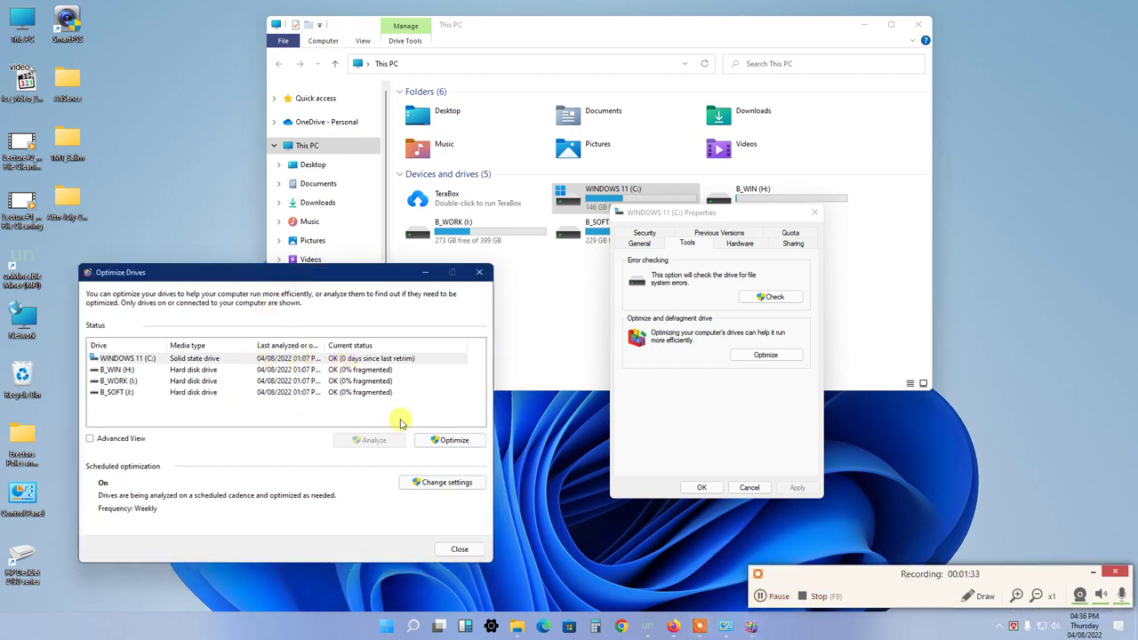
{"action": "left_click", "coordinate": [449, 440]}
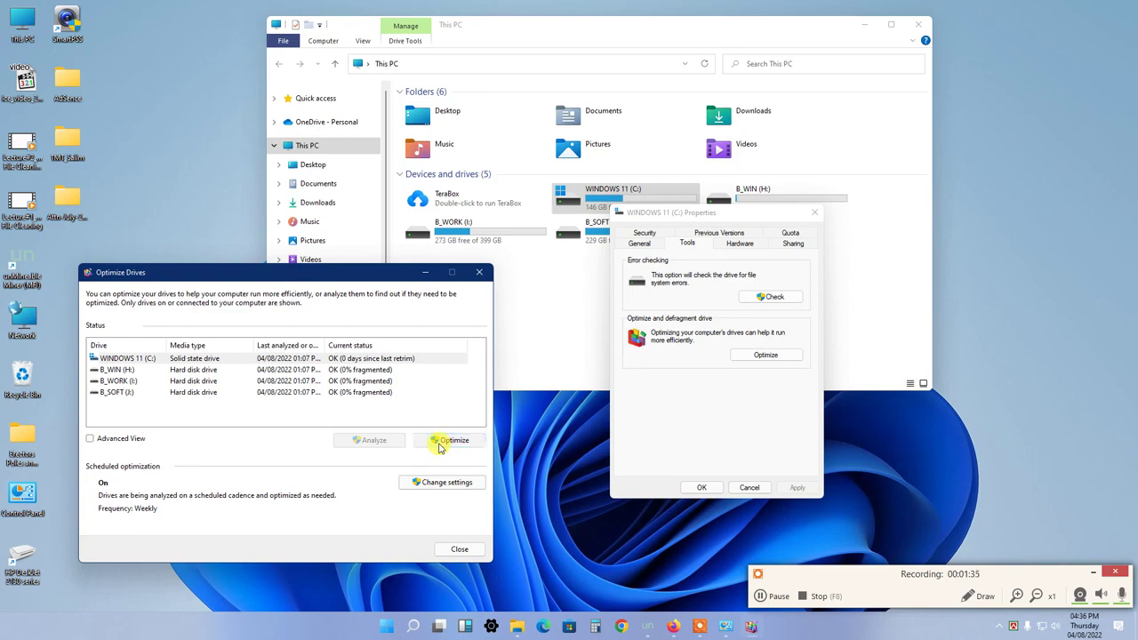
{"action": "left_click", "coordinate": [291, 369]}
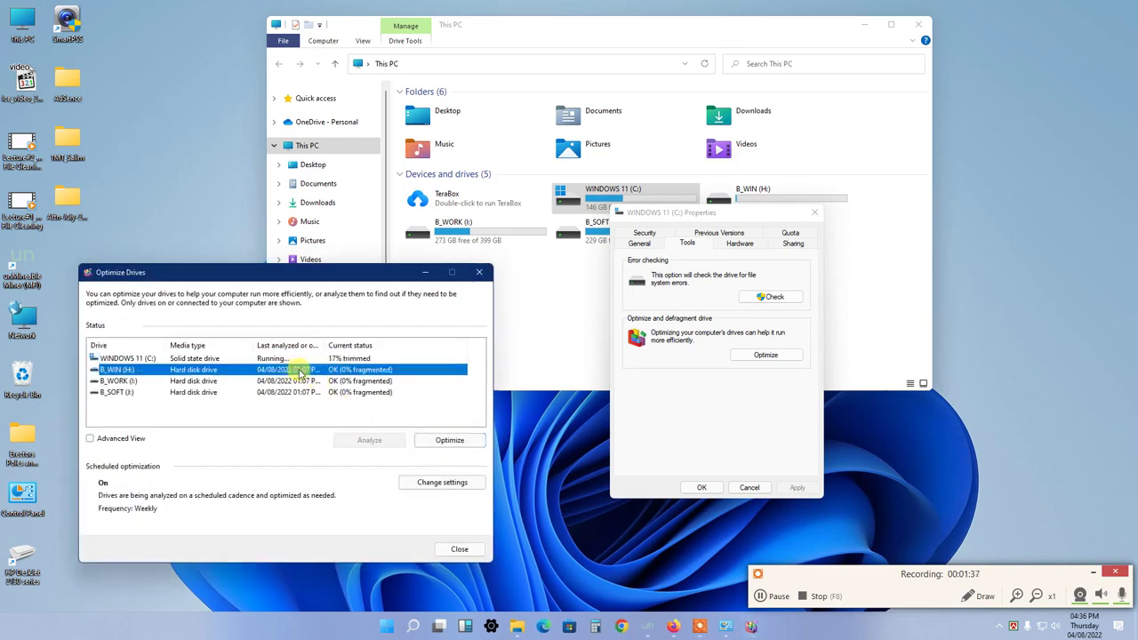
{"action": "left_click", "coordinate": [425, 440]}
{"action": "left_click", "coordinate": [292, 381]}
{"action": "left_click", "coordinate": [444, 439]}
{"action": "left_click", "coordinate": [303, 394]}
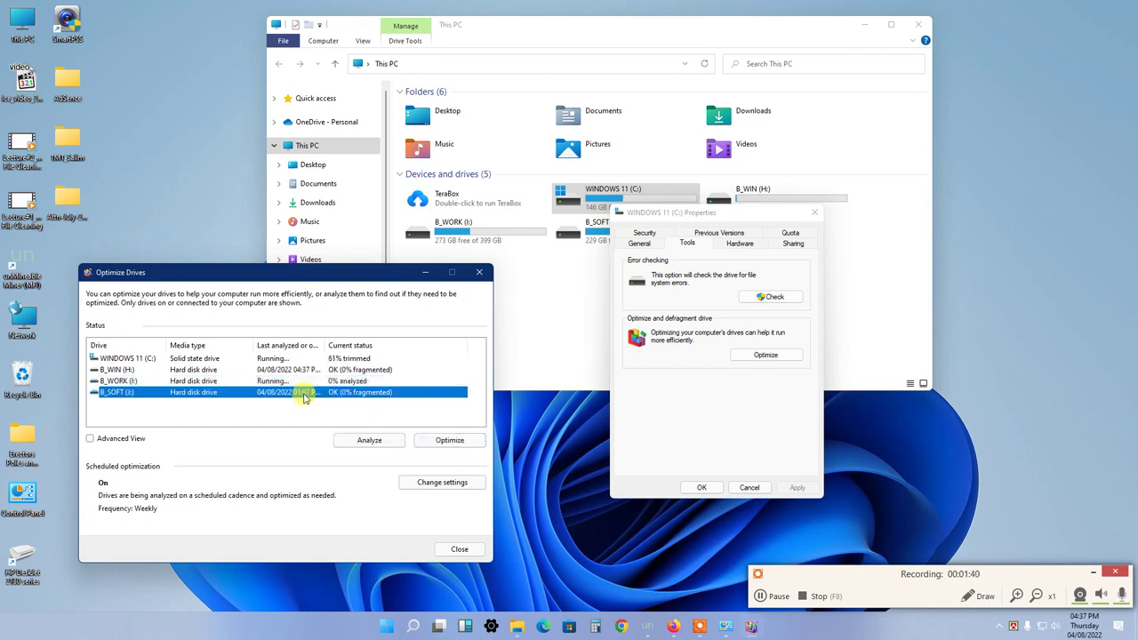
{"action": "left_click", "coordinate": [434, 441]}
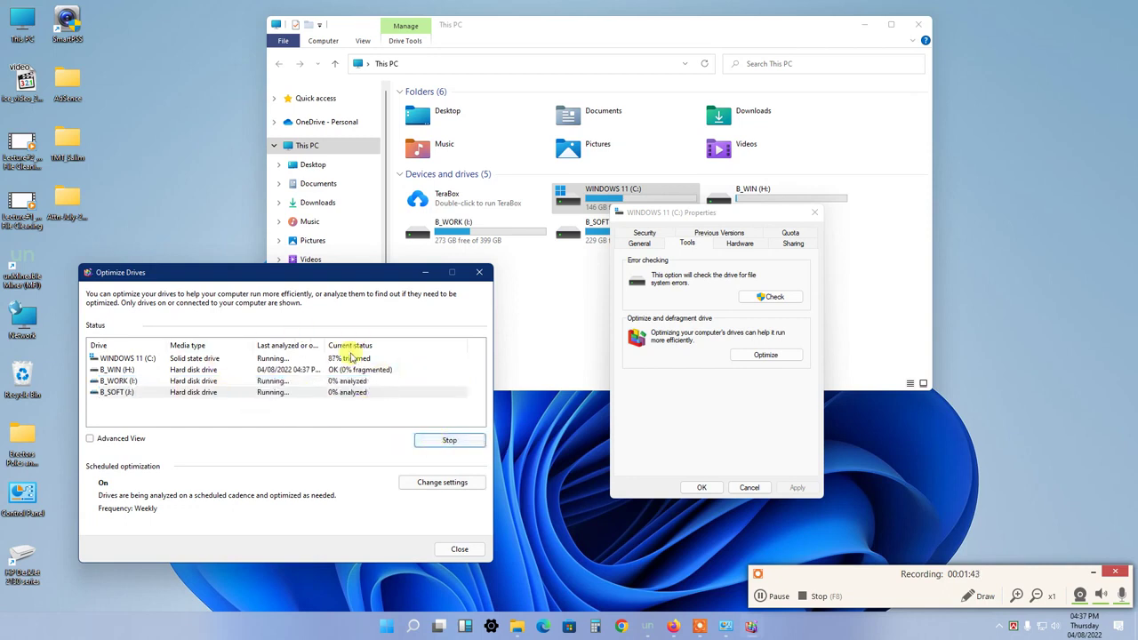
Step: Close the Optimize Drives tool, the C: drive properties and the This PC window
{"action": "left_click", "coordinate": [453, 548]}
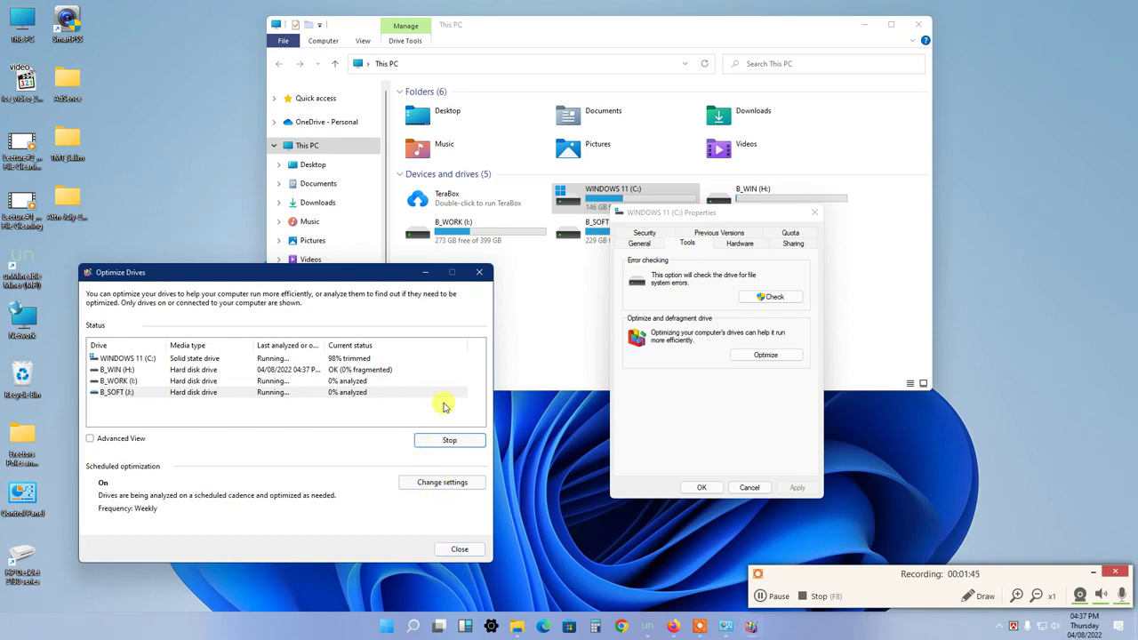
{"action": "left_click", "coordinate": [702, 487]}
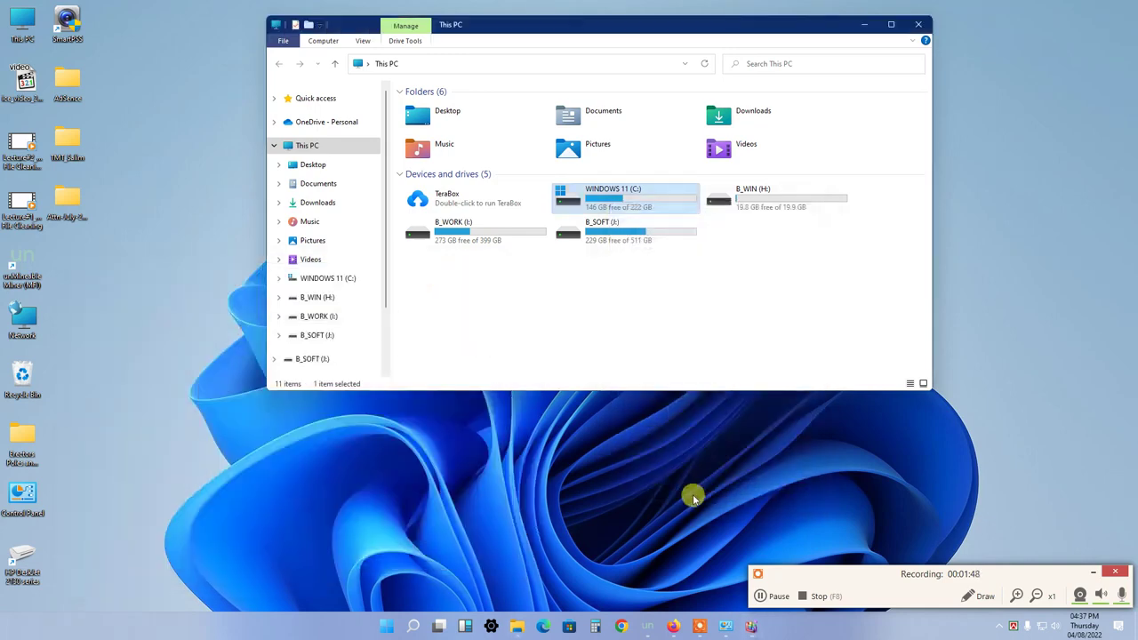
{"action": "left_click", "coordinate": [919, 25]}
Step: Switch back to Control Panel, open Indexing Options and move its window to the middle of the screen
{"action": "left_click", "coordinate": [727, 627]}
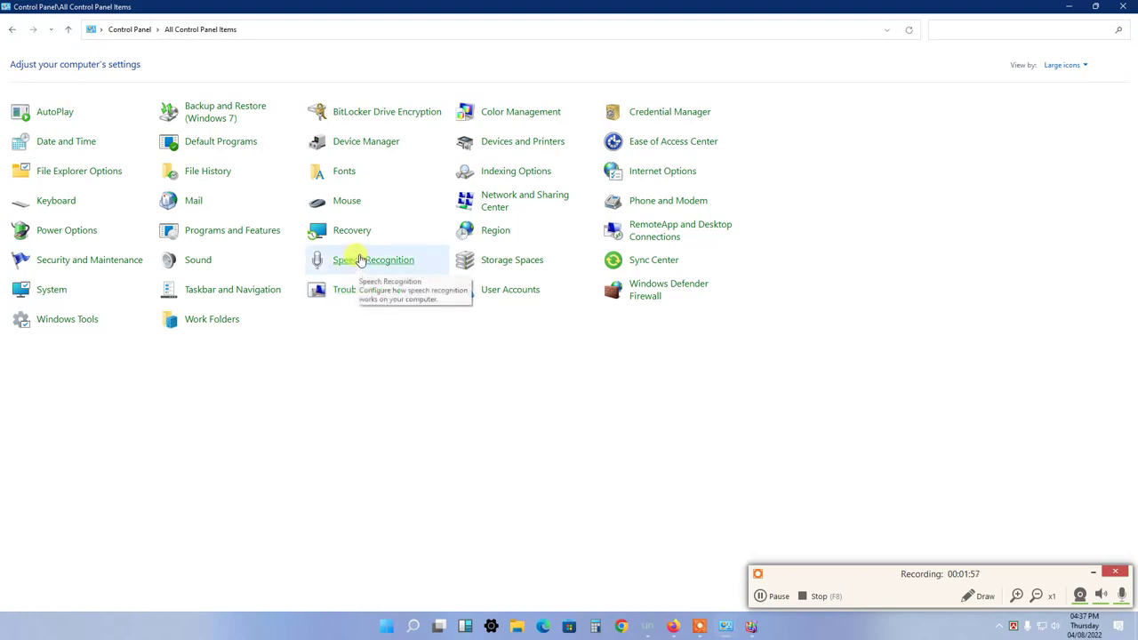
{"action": "left_click", "coordinate": [519, 177]}
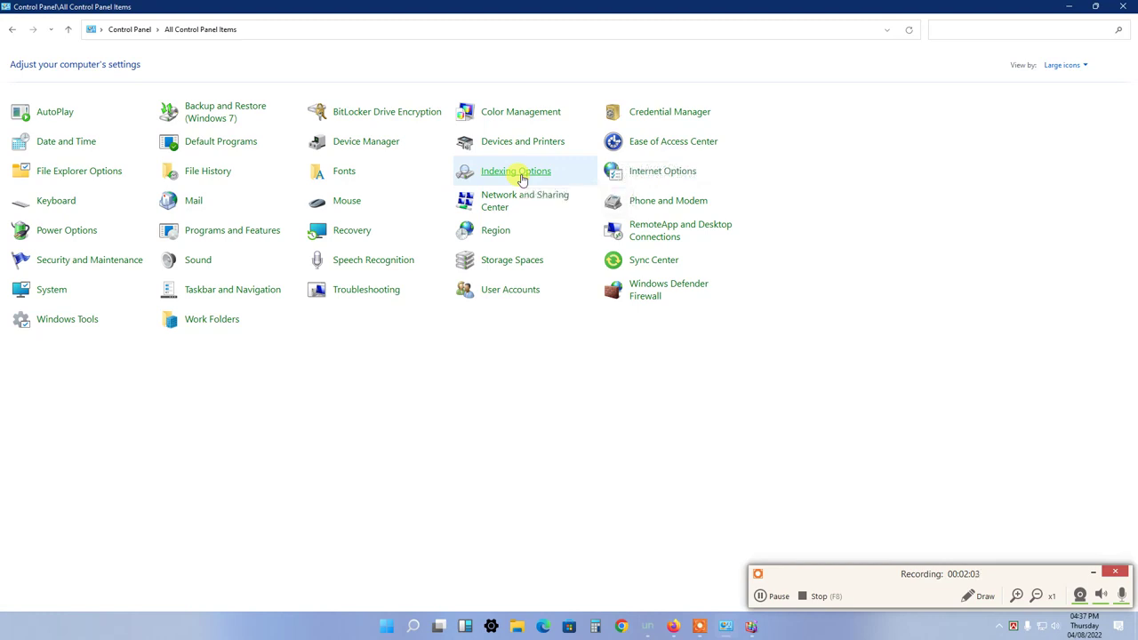
{"action": "left_click_drag", "start_coordinate": [266, 173], "coordinate": [526, 169]}
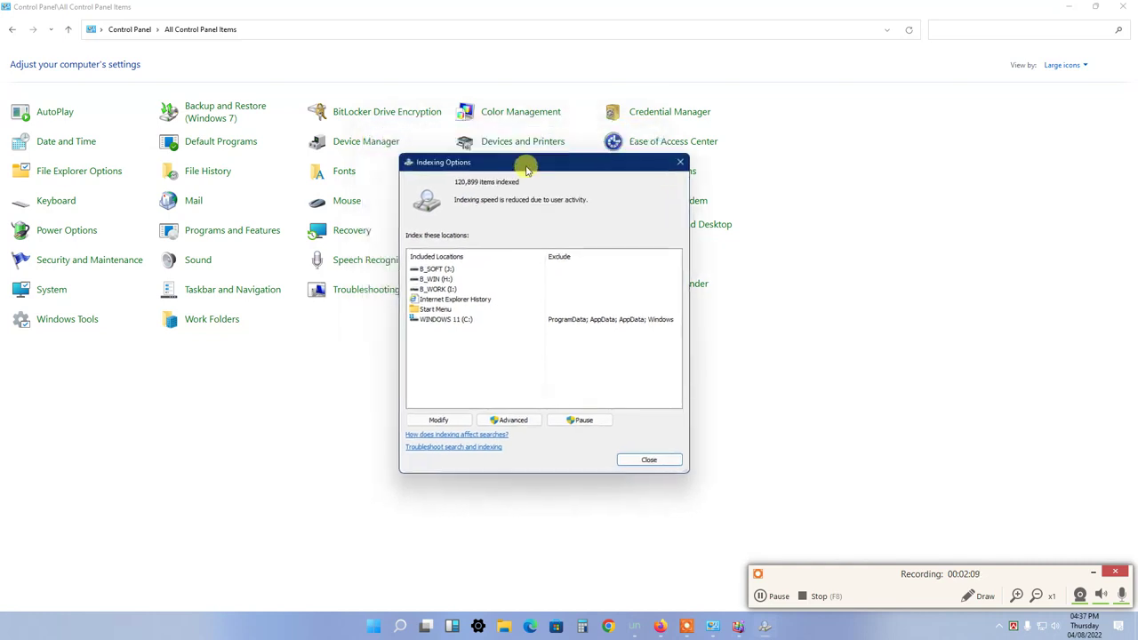
{"action": "mouse_move", "coordinate": [533, 169]}
{"action": "left_mouse_down"}
{"action": "mouse_move", "coordinate": [542, 350]}
{"action": "mouse_move", "coordinate": [527, 148]}
{"action": "left_mouse_up"}
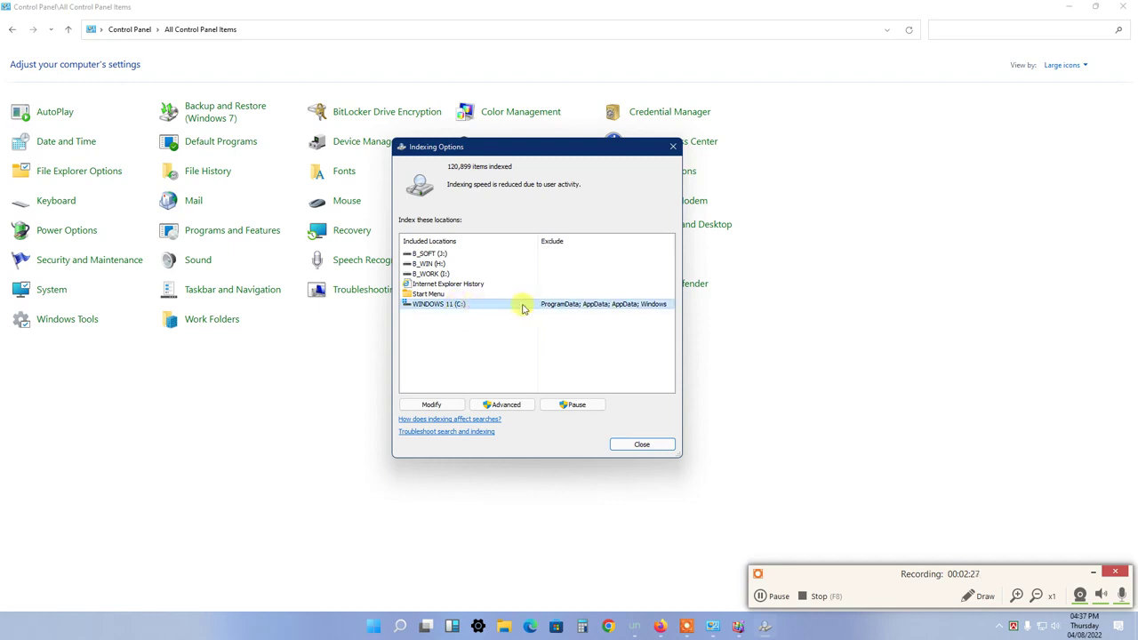
Step: Open the indexed locations for editing and deselect B_SOFT (J:), B_WIN (H:), B_WORK (I:), the csc location and Internet Explorer History
{"action": "left_click", "coordinate": [432, 405]}
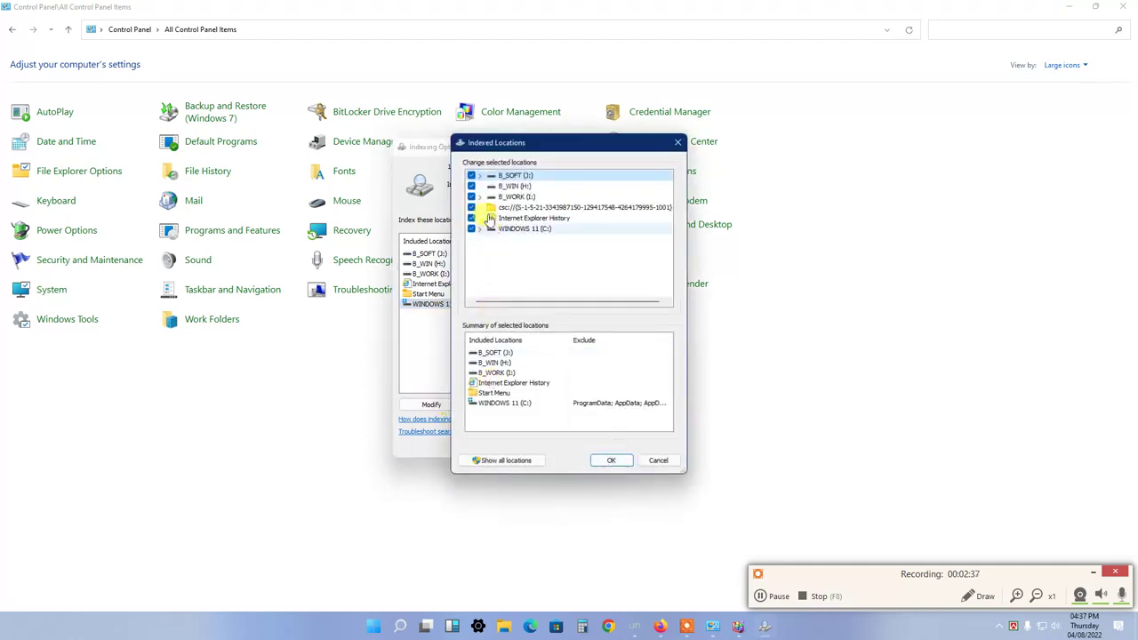
{"action": "left_click", "coordinate": [471, 186]}
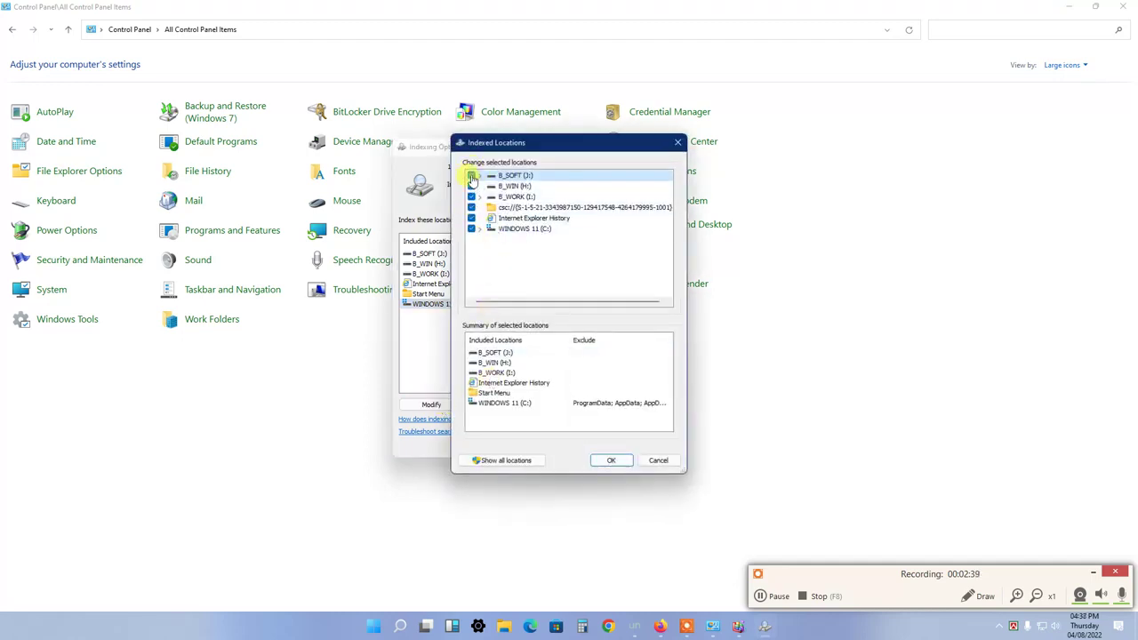
{"action": "left_click", "coordinate": [471, 175]}
{"action": "left_click", "coordinate": [471, 196]}
{"action": "left_click", "coordinate": [471, 207]}
{"action": "left_click", "coordinate": [471, 218]}
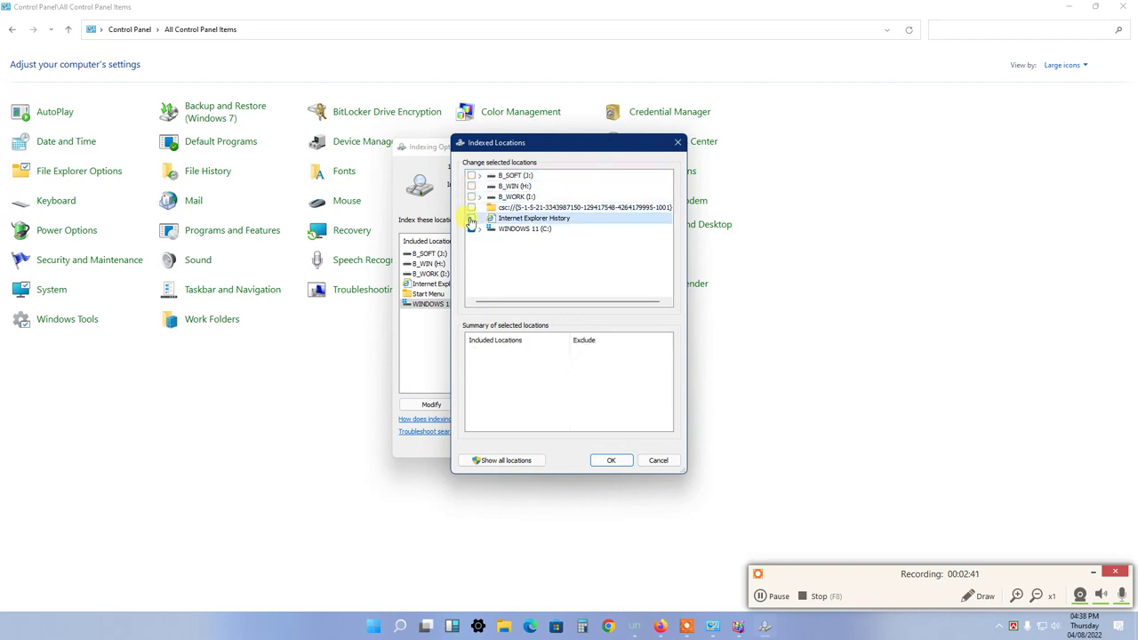
Step: Reselect Internet Explorer History, the csc location, B_WORK (I:), B_WIN (H:) and B_SOFT (J:) for indexing, apply the selection and close Indexing Options
{"action": "left_click", "coordinate": [471, 217]}
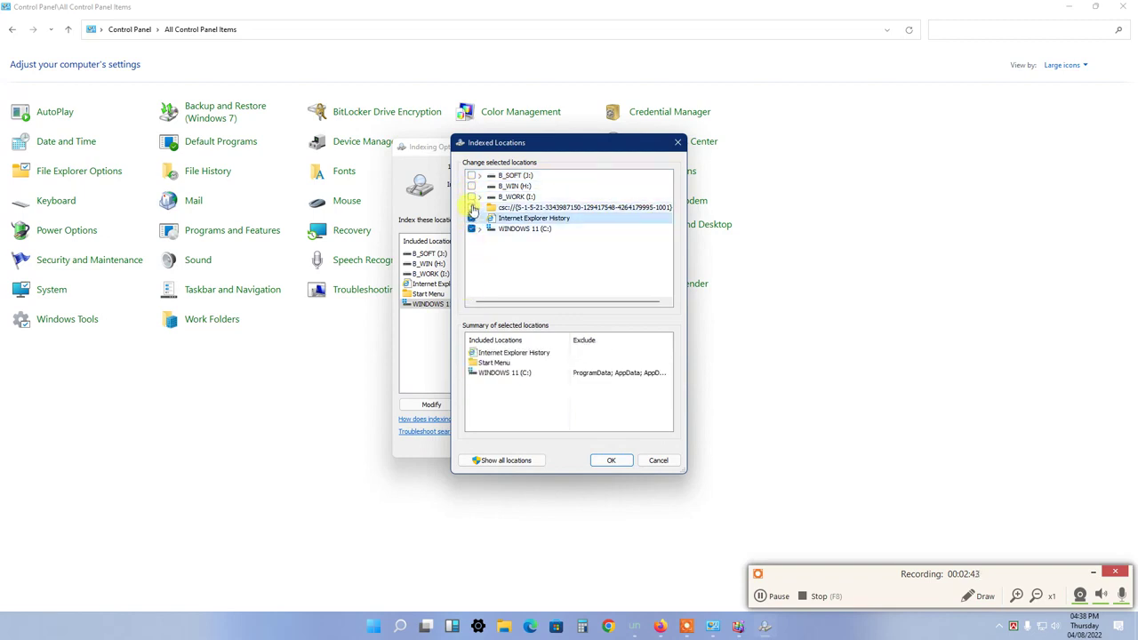
{"action": "left_click", "coordinate": [471, 207]}
{"action": "left_click", "coordinate": [471, 197]}
{"action": "left_click", "coordinate": [471, 186]}
{"action": "left_click", "coordinate": [471, 175]}
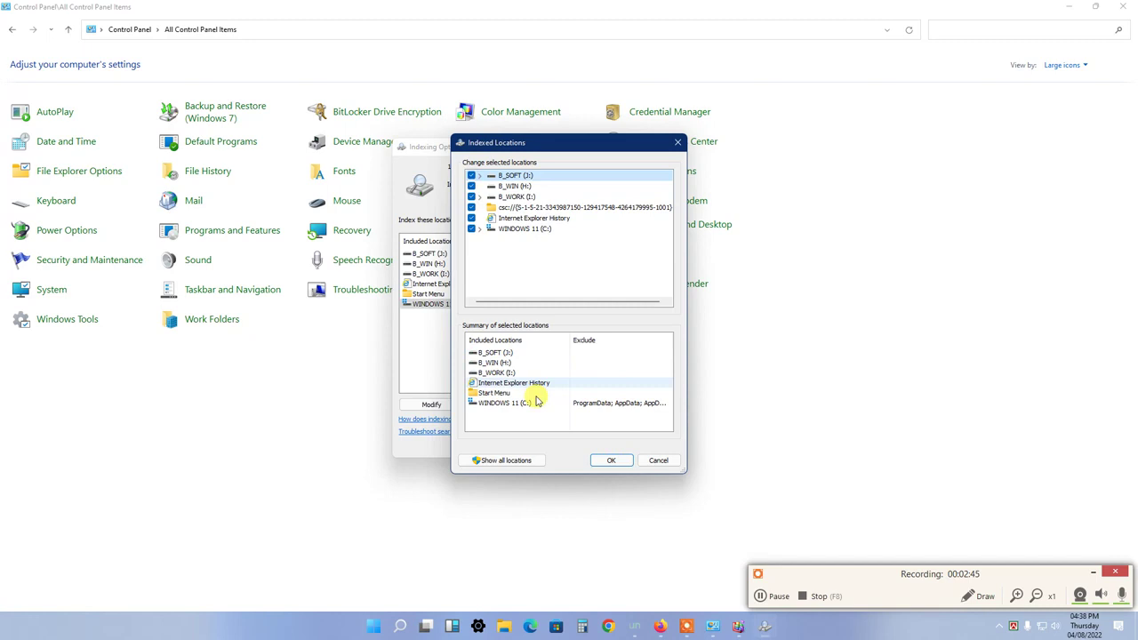
{"action": "left_click", "coordinate": [612, 460]}
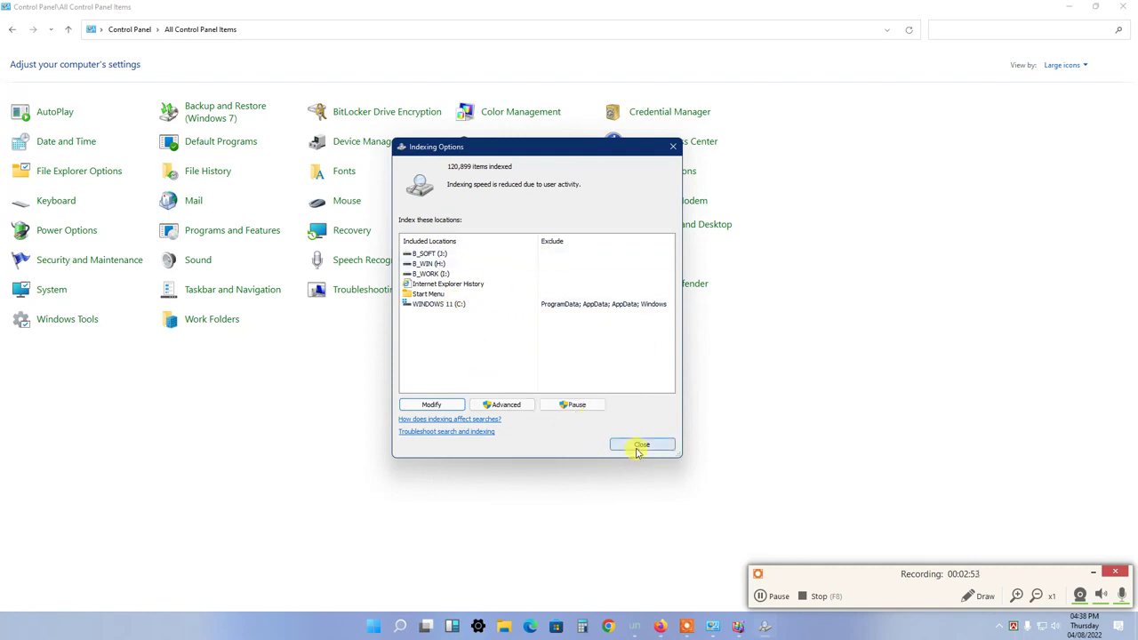
{"action": "left_click", "coordinate": [640, 447]}
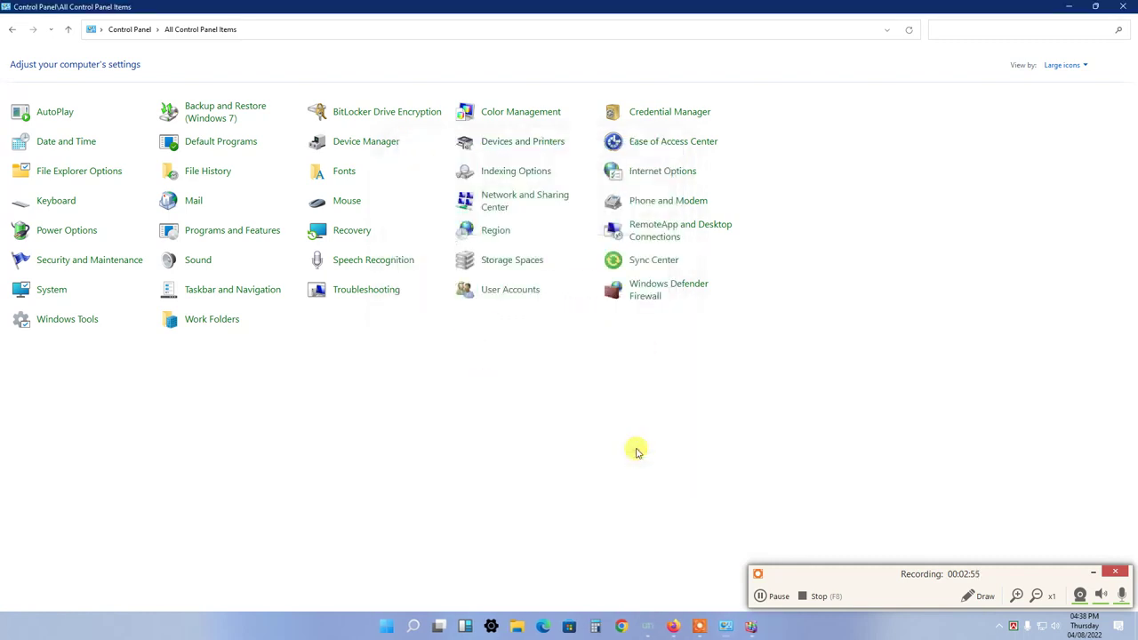
Step: Reopen Indexing Options to review the included locations, and close it along with Control Panel
{"action": "left_click", "coordinate": [501, 176]}
{"action": "left_click_drag", "start_coordinate": [137, 51], "coordinate": [478, 158]}
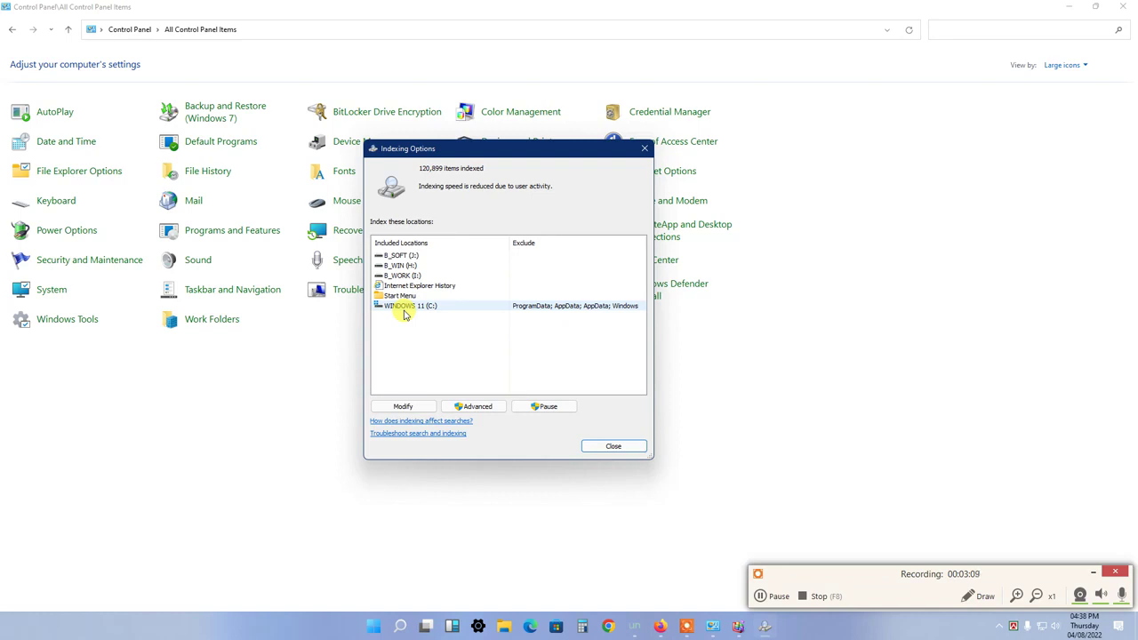
{"action": "left_click", "coordinate": [618, 452]}
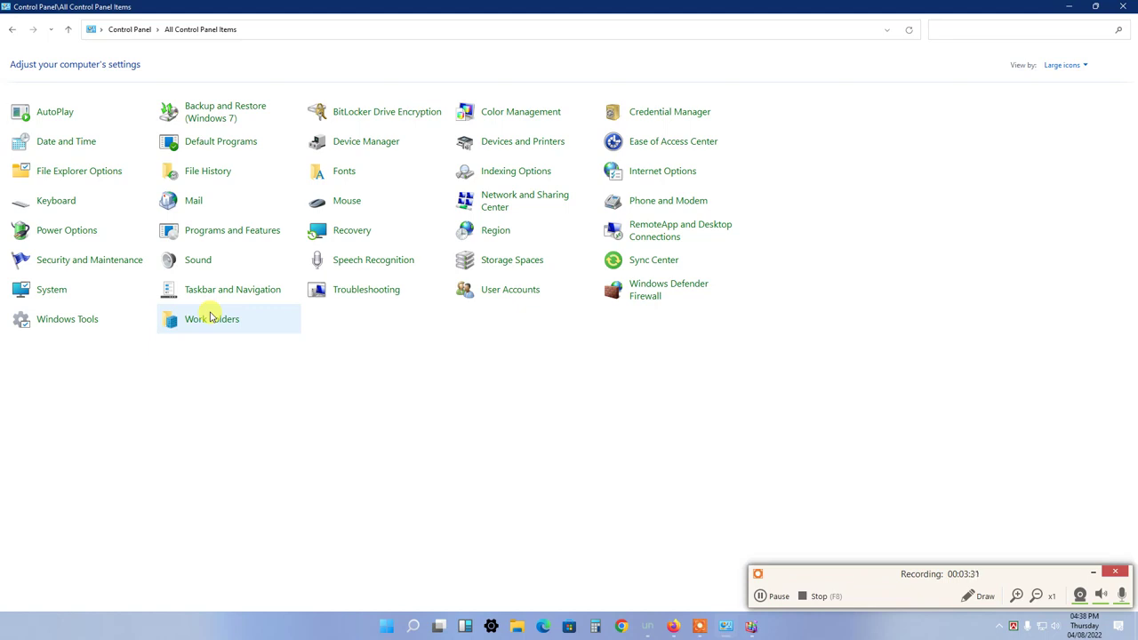
{"action": "left_click", "coordinate": [1121, 6]}
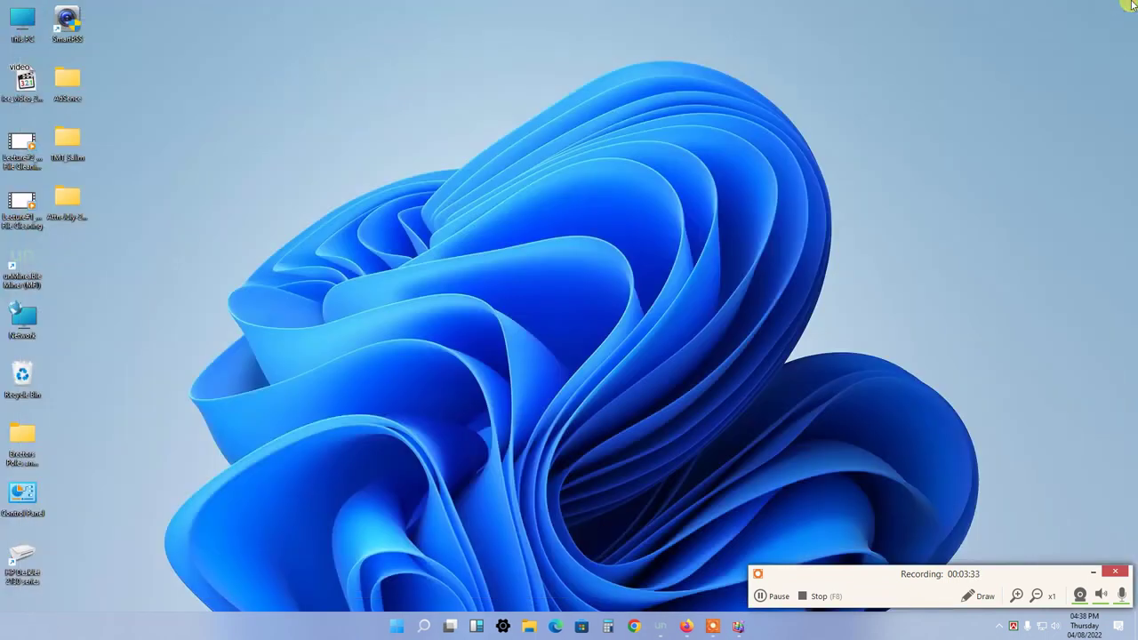